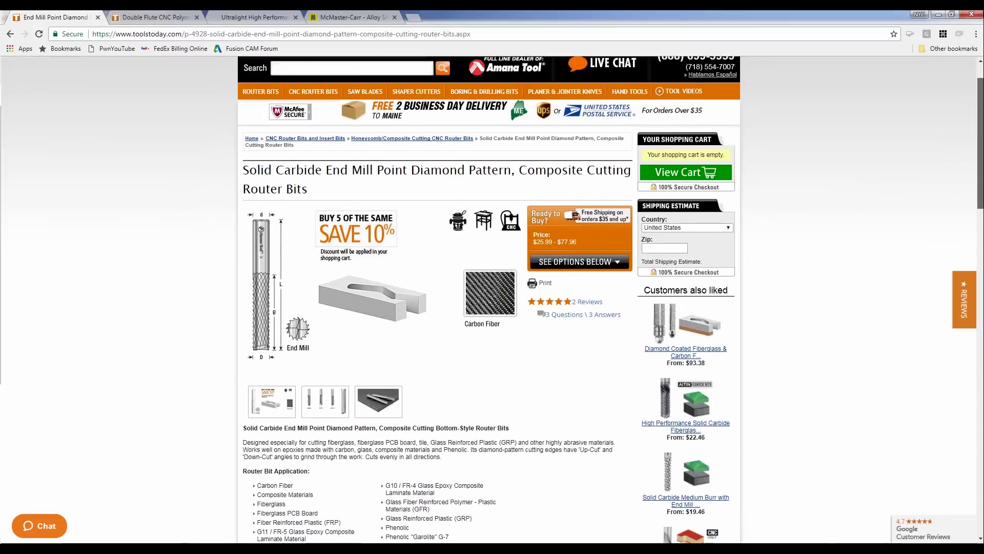
Step: Review the product pages for the diamond-pattern composite cutting router bits and the AR-15 "Mjolnir" billet aluminum pistol grips
{"action": "scroll", "coordinate": [492, 297], "scroll_direction": "down", "scroll_amount": 3}
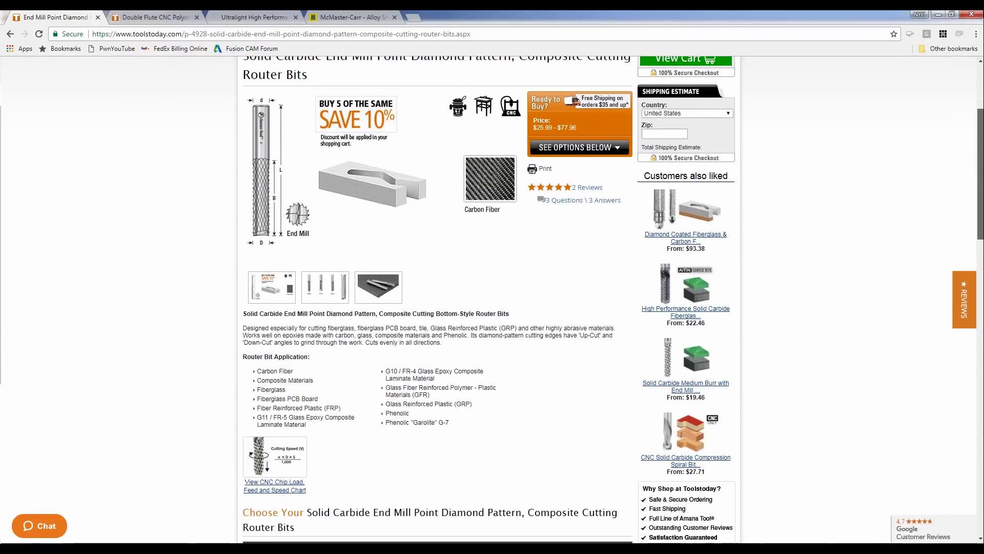
{"action": "scroll", "coordinate": [492, 299], "scroll_direction": "up", "scroll_amount": 1}
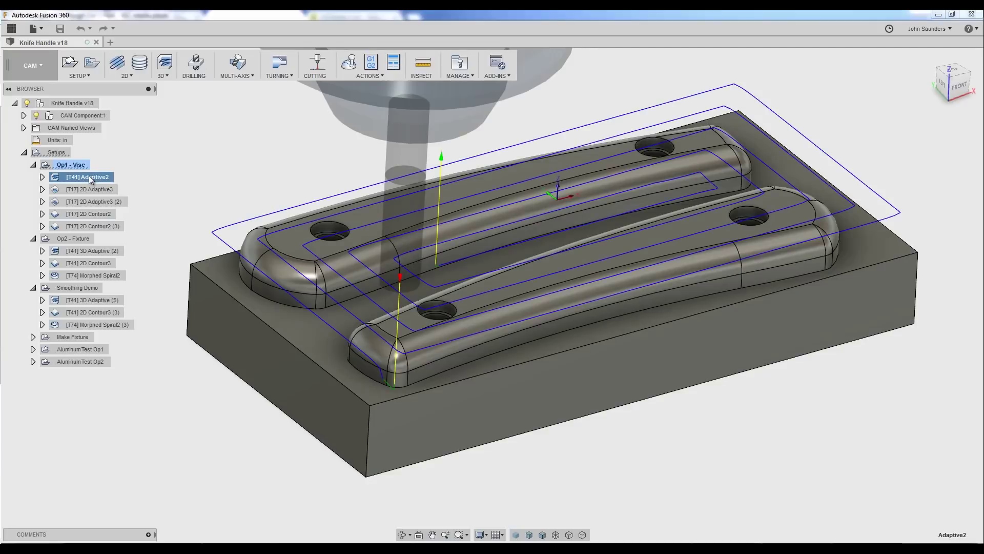
{"action": "left_click_drag", "start_coordinate": [176, 195], "coordinate": [161, 175]}
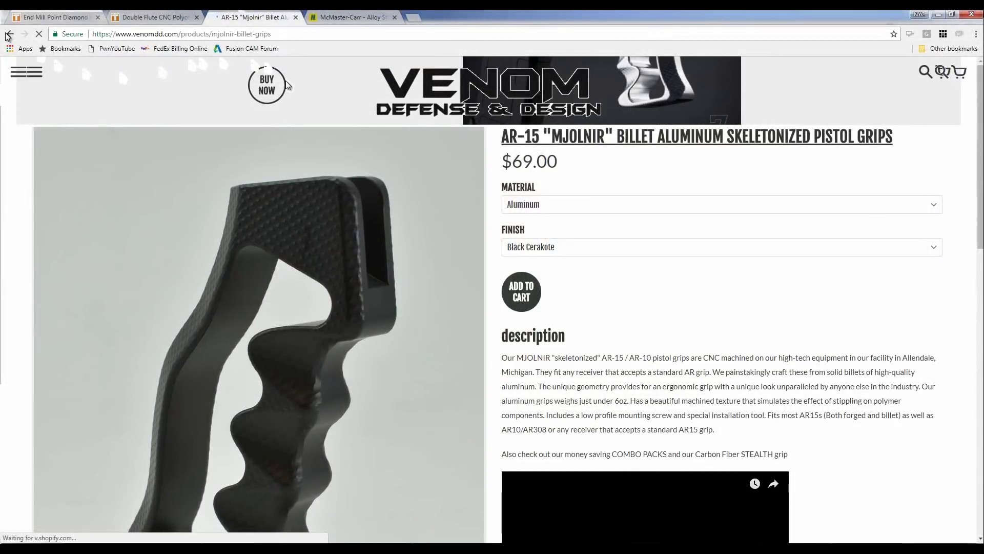
{"action": "scroll", "coordinate": [308, 164], "scroll_direction": "down", "scroll_amount": 1}
{"action": "scroll", "coordinate": [394, 236], "scroll_direction": "up", "scroll_amount": 1}
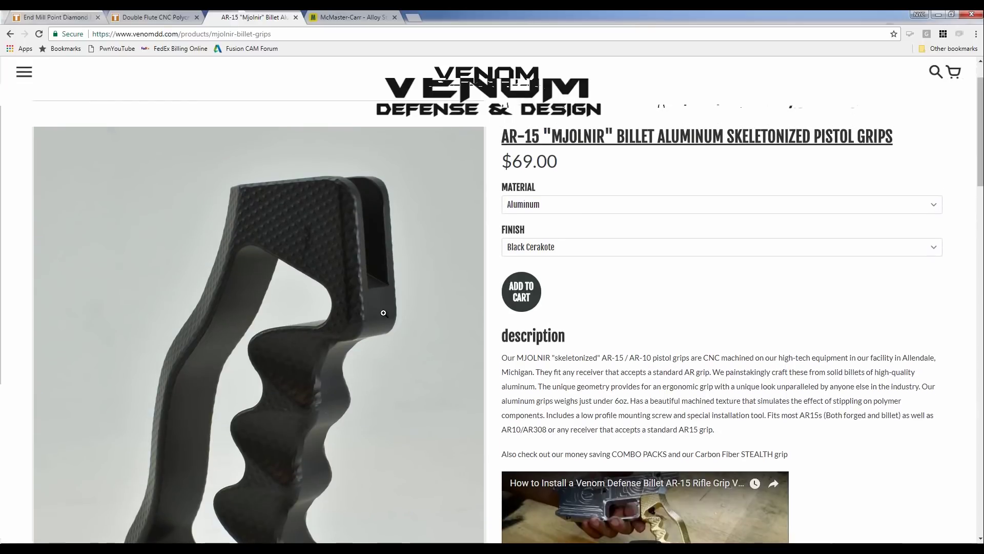
{"action": "scroll", "coordinate": [578, 395], "scroll_direction": "down", "scroll_amount": 1}
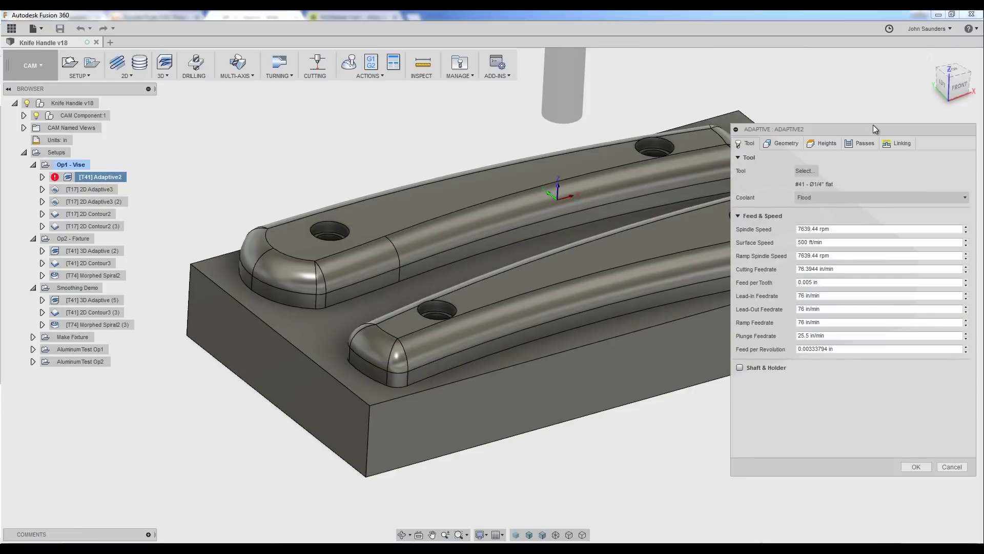
Step: Examine Adaptive2's passes settings and the toolpaths of 2D Adaptive3 (2) and 2D Contour2 (3) in the Op1 - Vise setup
{"action": "left_click", "coordinate": [861, 144]}
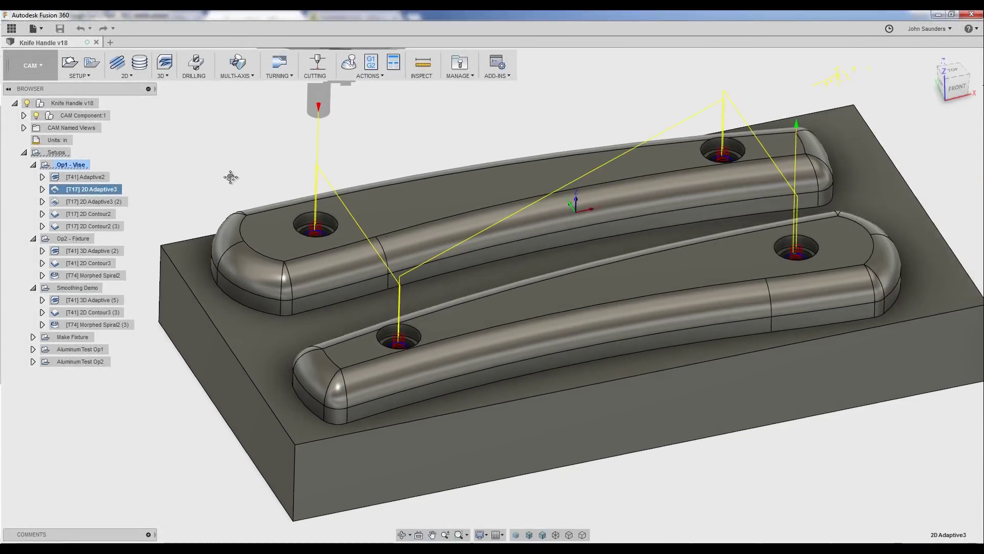
{"action": "left_click", "coordinate": [103, 201]}
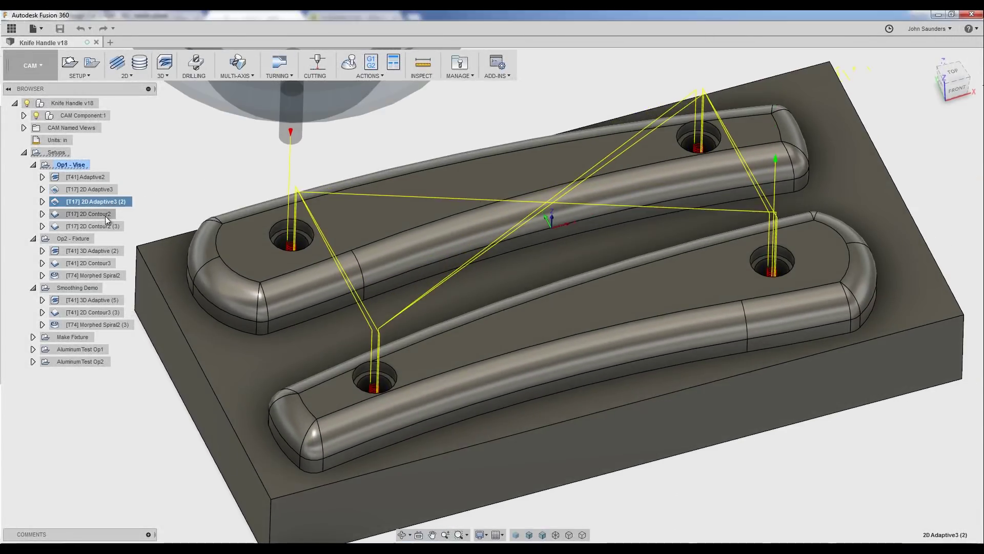
{"action": "left_click", "coordinate": [92, 224]}
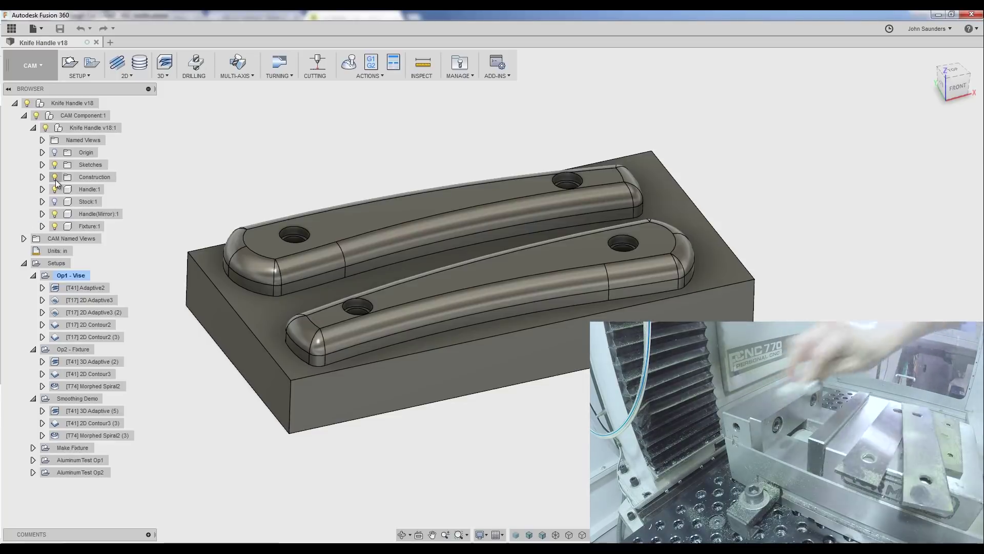
Step: Hide Handle:1 and Handle(Mirror):1 to inspect the bare fixture plate, and select the Op2 - Fixture setup
{"action": "left_click", "coordinate": [55, 189]}
{"action": "left_click", "coordinate": [54, 214]}
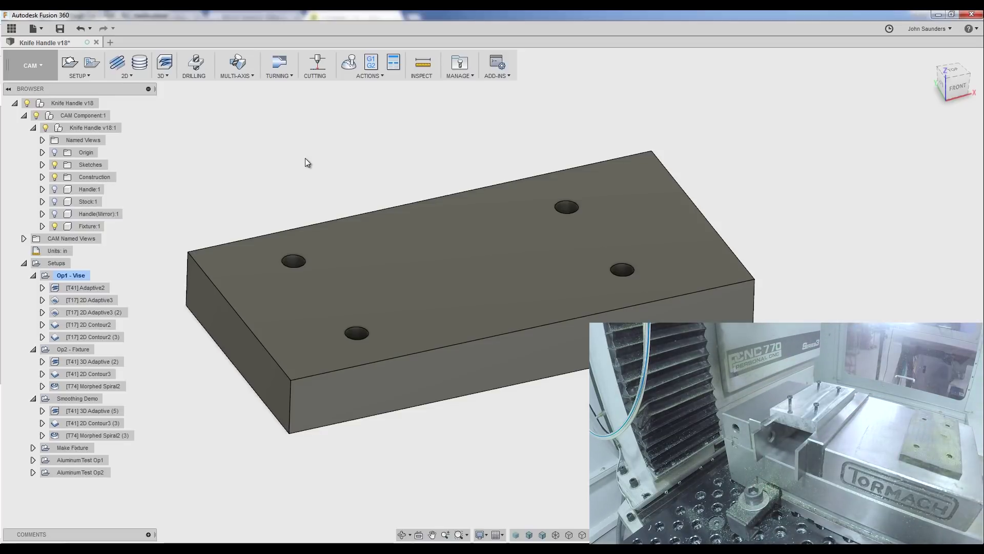
{"action": "left_click", "coordinate": [75, 347]}
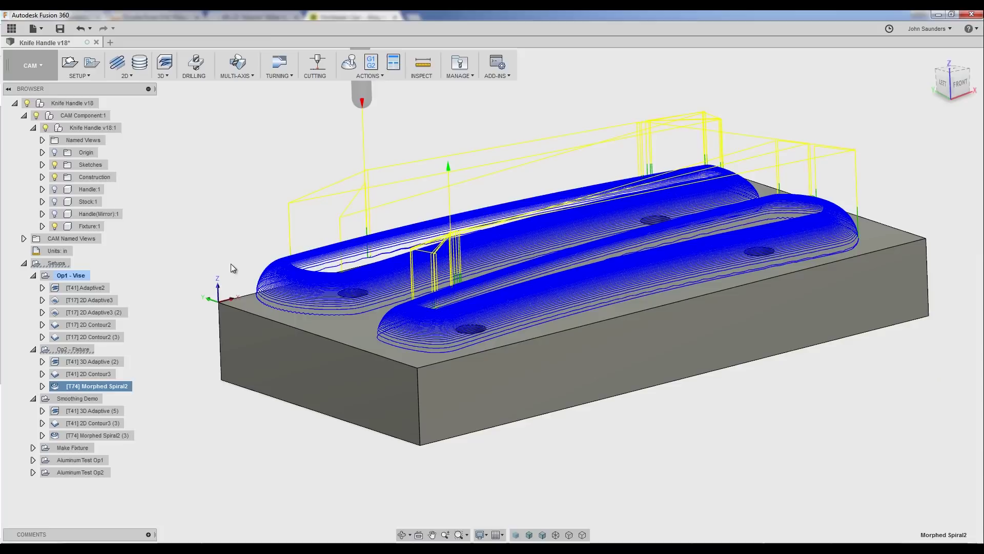
Step: Review the passes settings of the 3D Adaptive (2) operation in Op2 - Fixture, including smoothing, and cancel the edit
{"action": "left_click", "coordinate": [103, 361]}
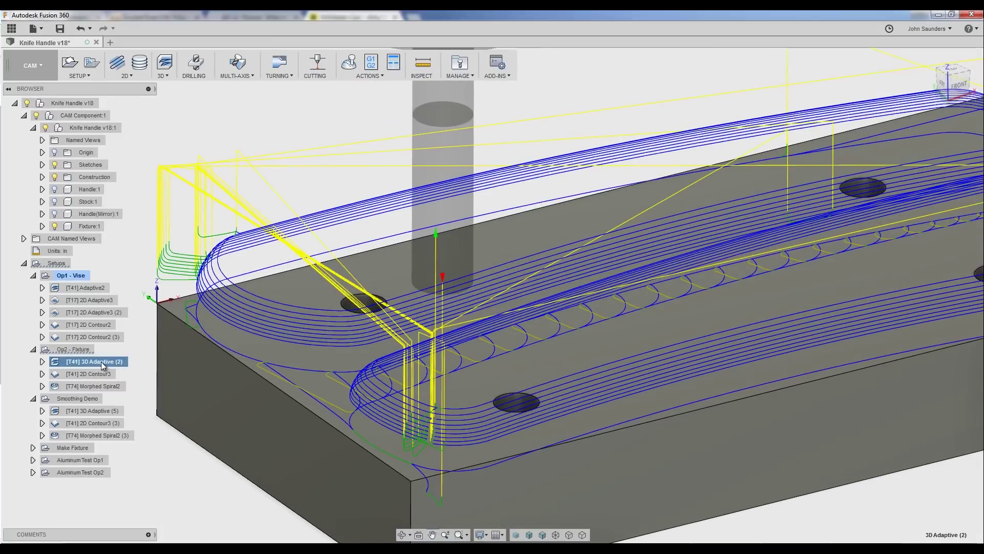
{"action": "right_click", "coordinate": [100, 361]}
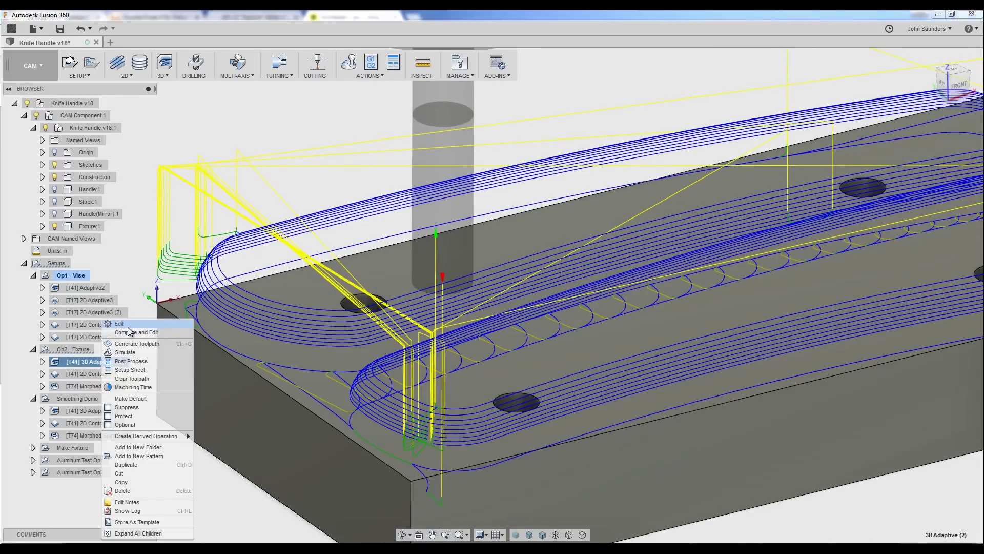
{"action": "left_click", "coordinate": [128, 327]}
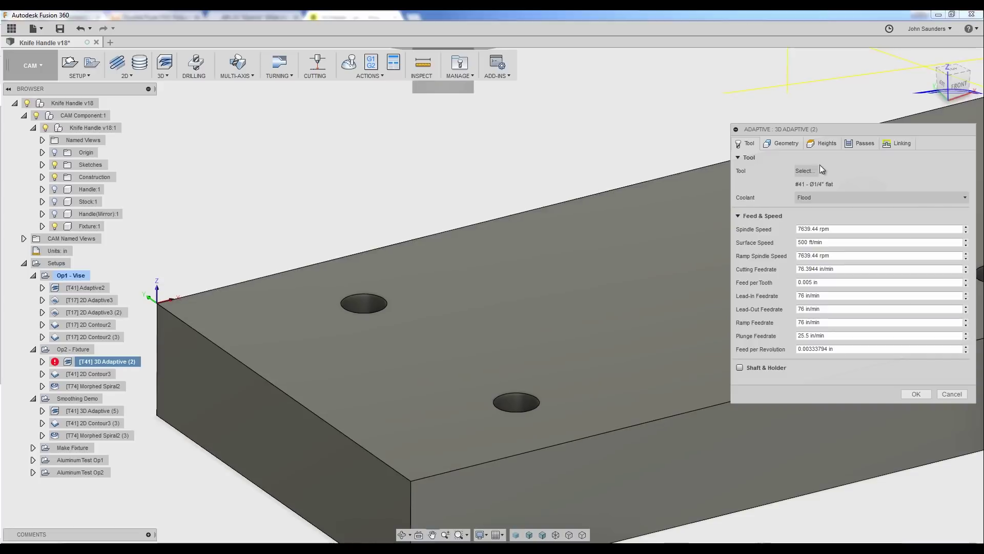
{"action": "left_click", "coordinate": [854, 148]}
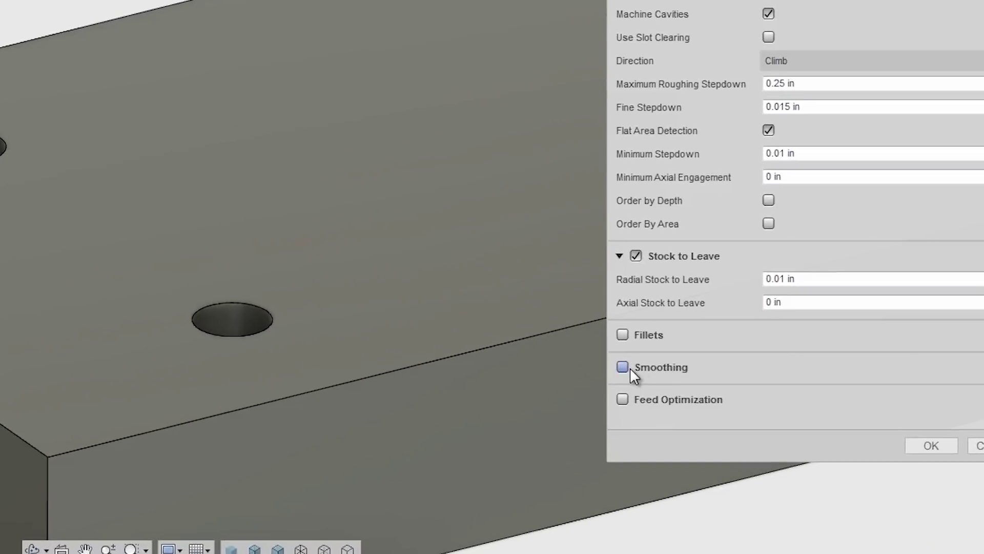
{"action": "key", "text": "Escape"}
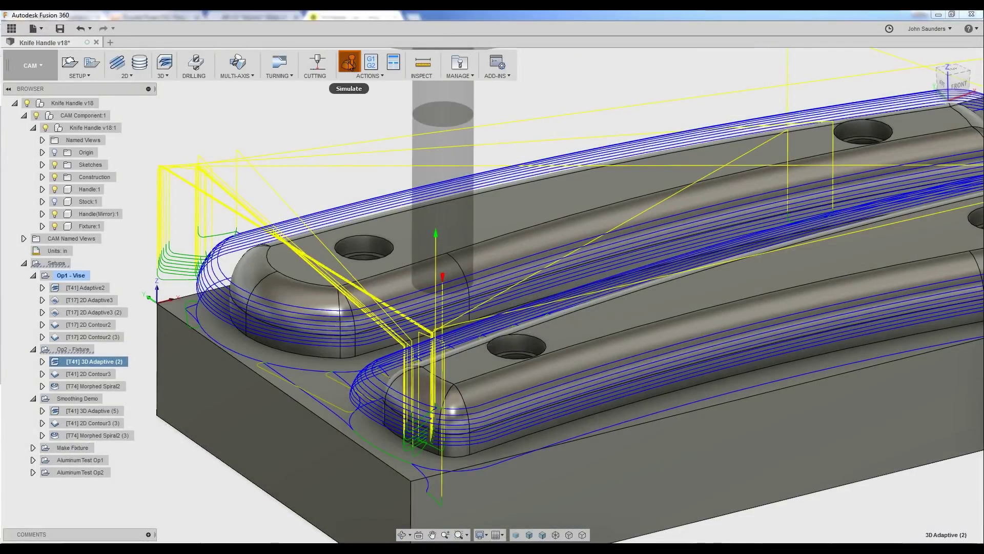
Step: Simulate 3D Adaptive (2) without stock, using the "Toolpath for operation" mode, and inspect the toolpath points around the handle's end
{"action": "left_click", "coordinate": [349, 64]}
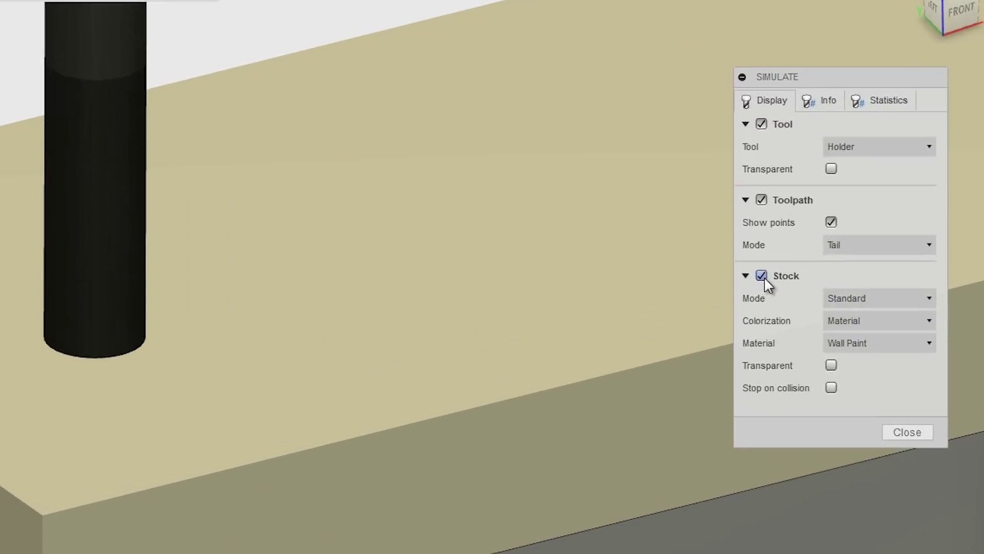
{"action": "left_click", "coordinate": [840, 243]}
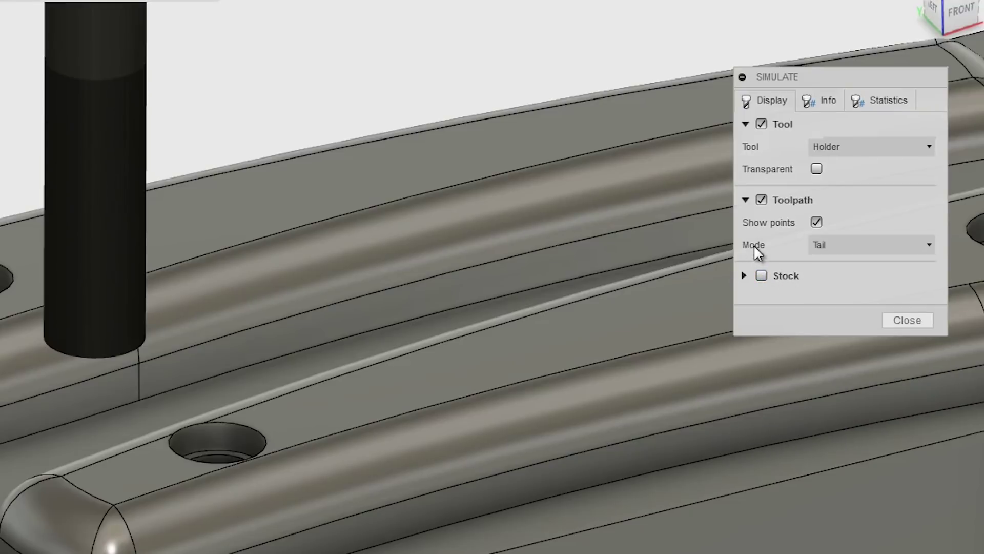
{"action": "left_click", "coordinate": [859, 246]}
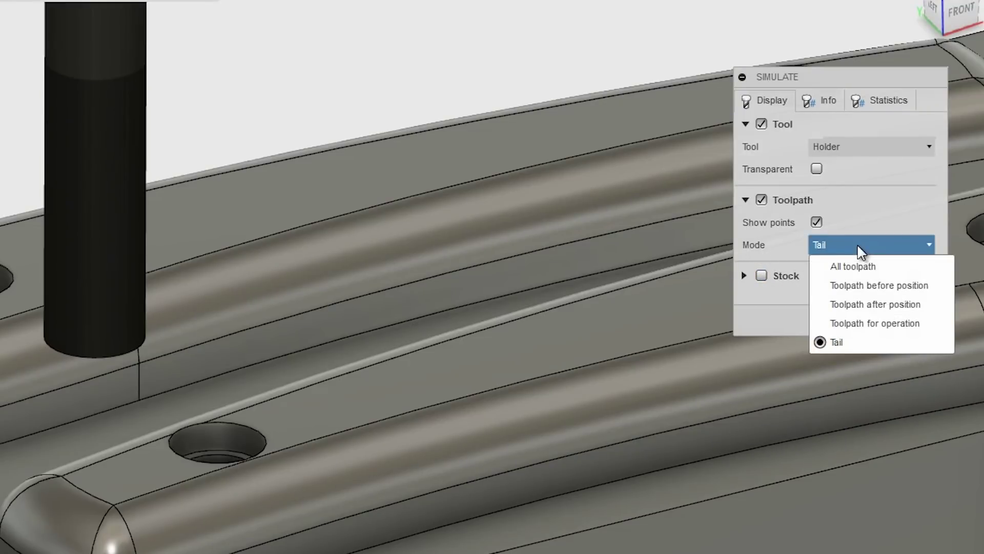
{"action": "left_click", "coordinate": [892, 328]}
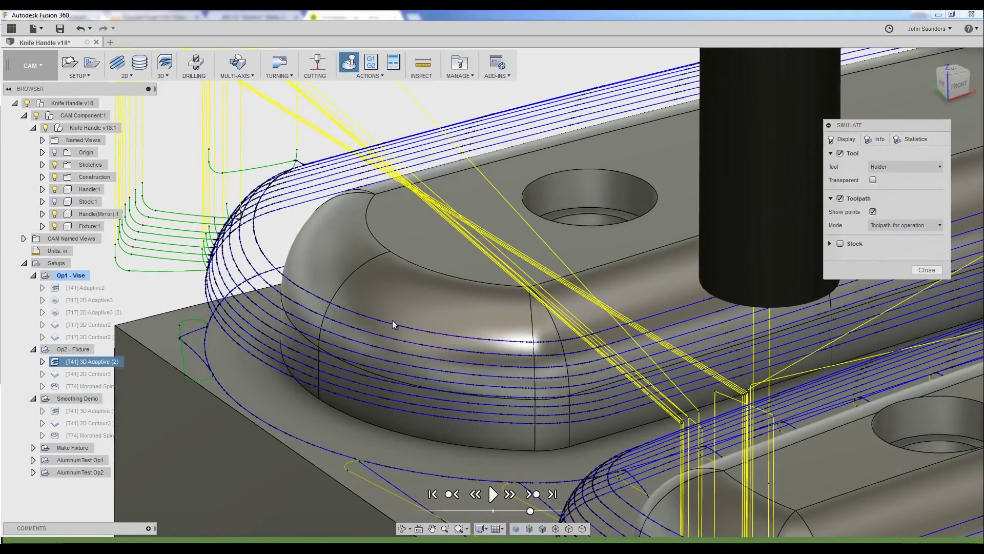
{"action": "scroll", "coordinate": [337, 312], "scroll_direction": "up", "scroll_amount": 2}
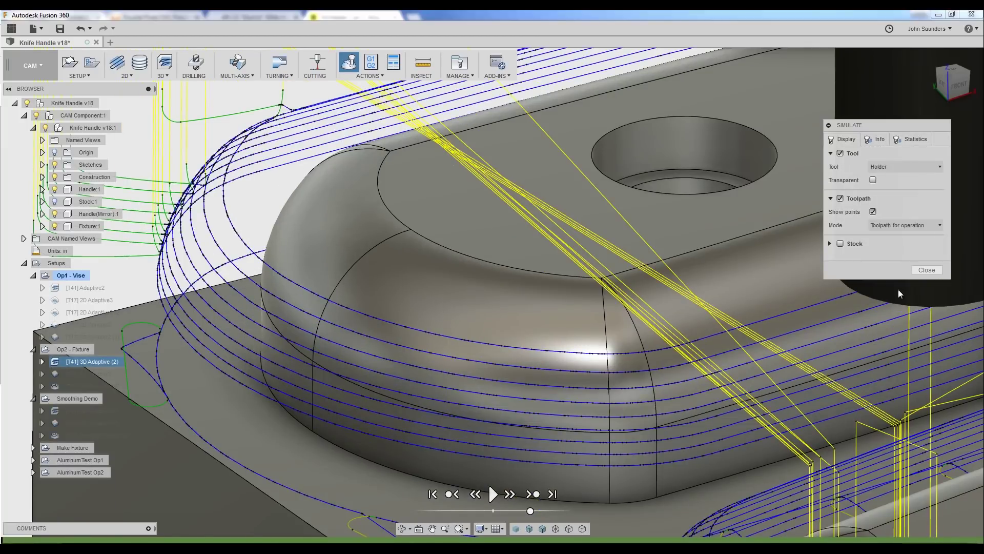
{"action": "left_click", "coordinate": [917, 273]}
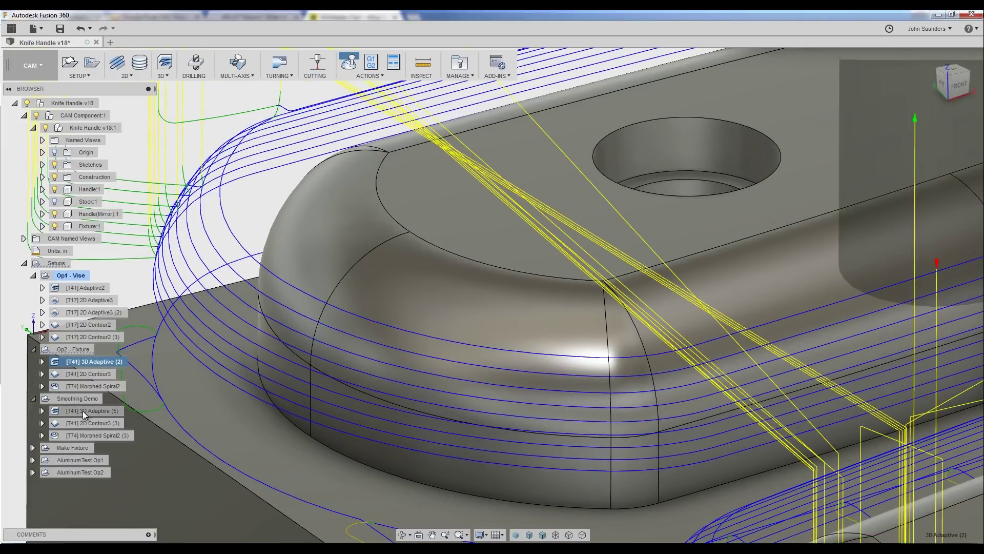
Step: Review the tolerance and smoothing tolerance of the 3D Adaptive (5) operation in Smoothing Demo, and cancel the edit
{"action": "left_click", "coordinate": [96, 411]}
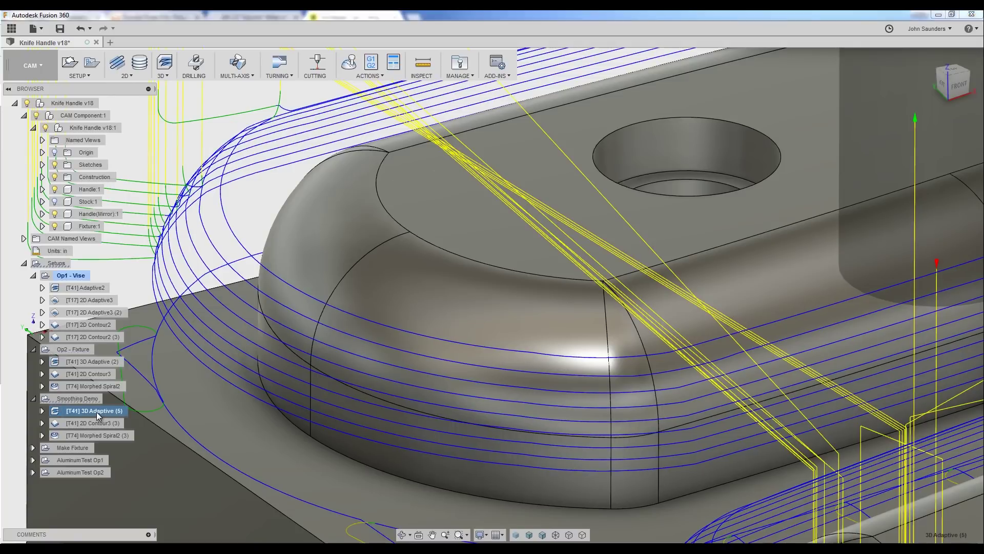
{"action": "right_click", "coordinate": [96, 411]}
{"action": "left_click", "coordinate": [134, 328]}
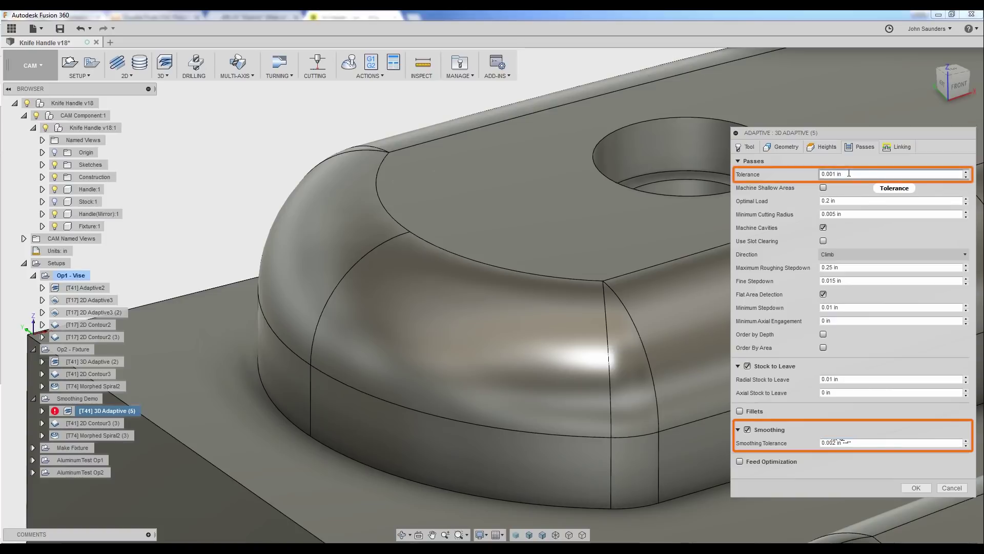
{"action": "left_click", "coordinate": [956, 489]}
Step: Simulate the 3D Adaptive (5) operation, inspect its toolpath point spacing around the handle's end, and close the simulation
{"action": "left_click", "coordinate": [348, 64]}
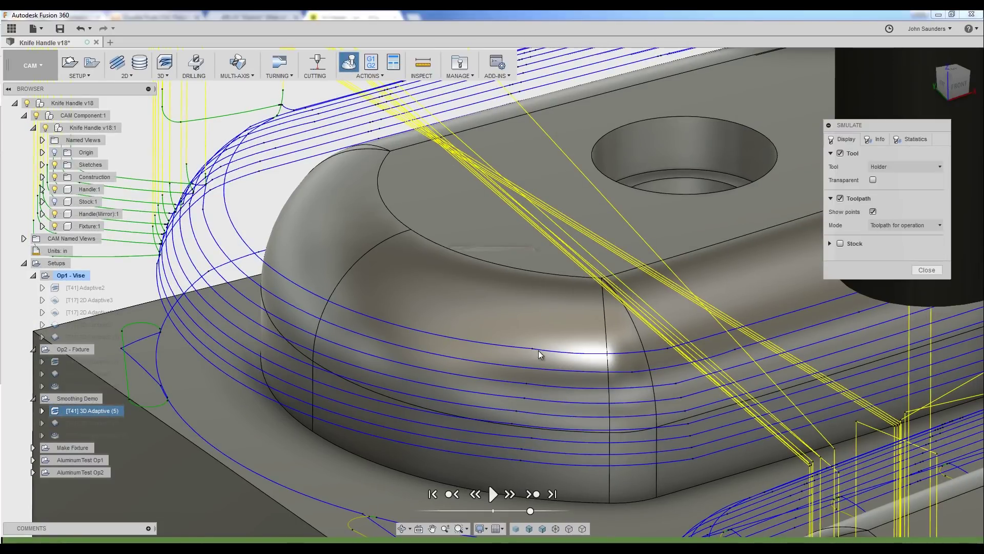
{"action": "scroll", "coordinate": [589, 348], "scroll_direction": "down", "scroll_amount": 5}
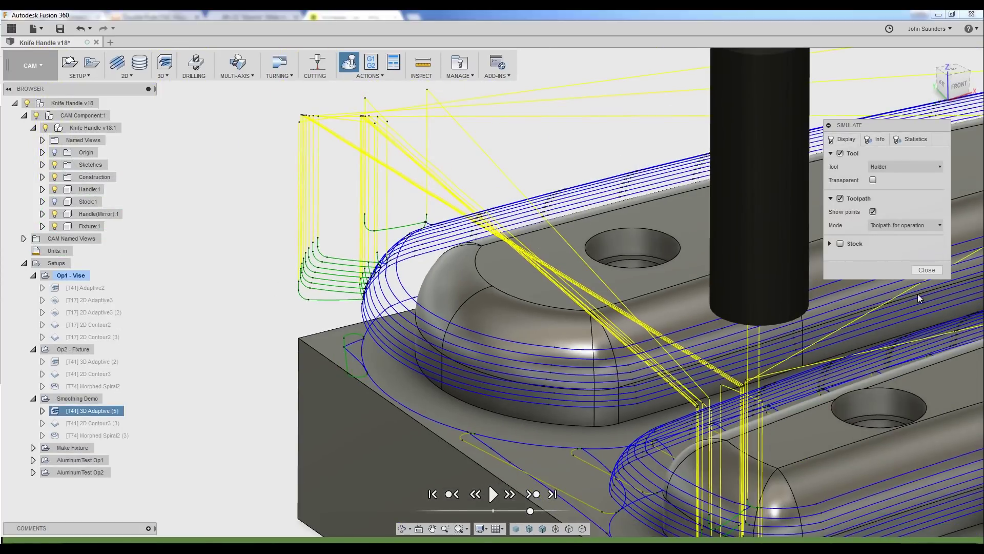
{"action": "left_click", "coordinate": [924, 271]}
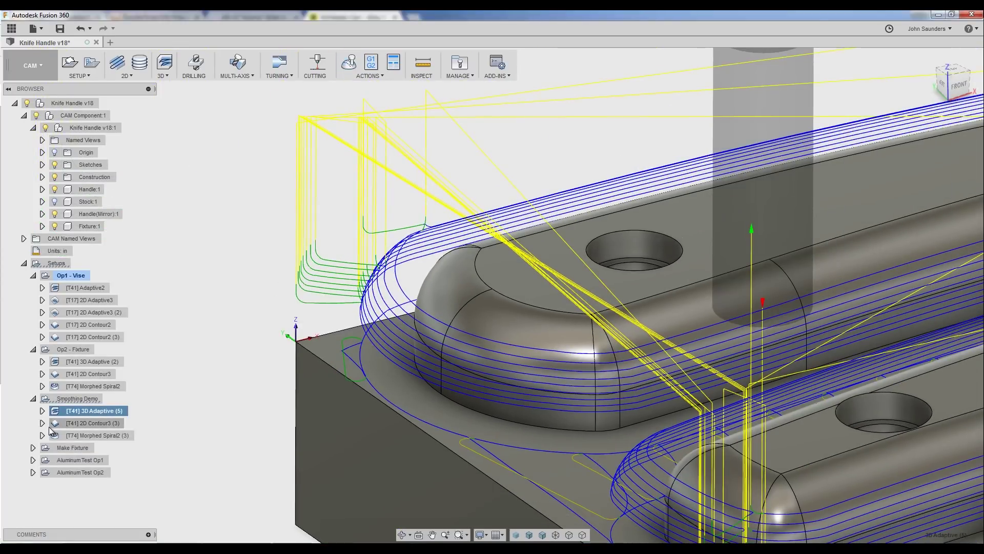
Step: Expand 3D Adaptive (5) and 3D Adaptive (2) to compare the toolpath data sizes with and without smoothing
{"action": "left_click", "coordinate": [42, 411]}
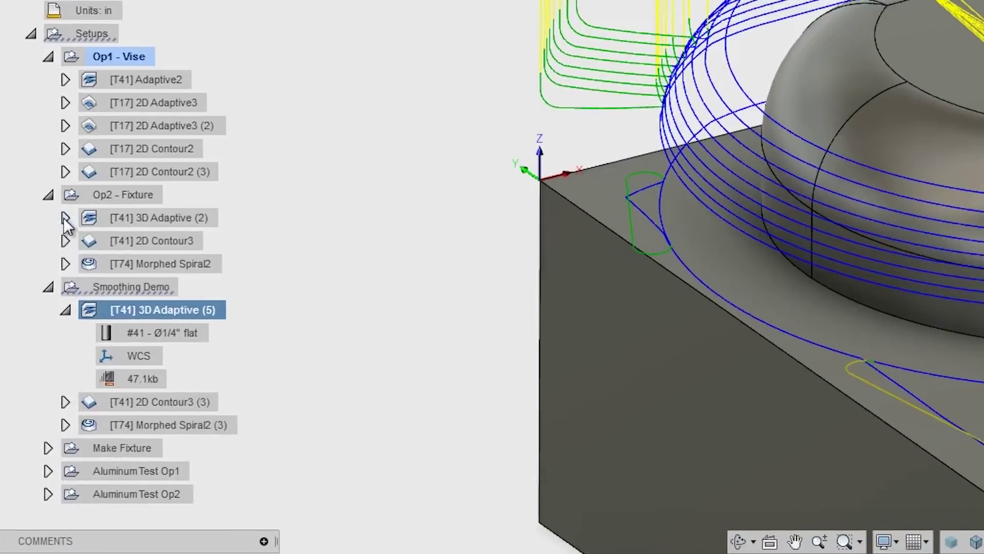
{"action": "left_click", "coordinate": [65, 218]}
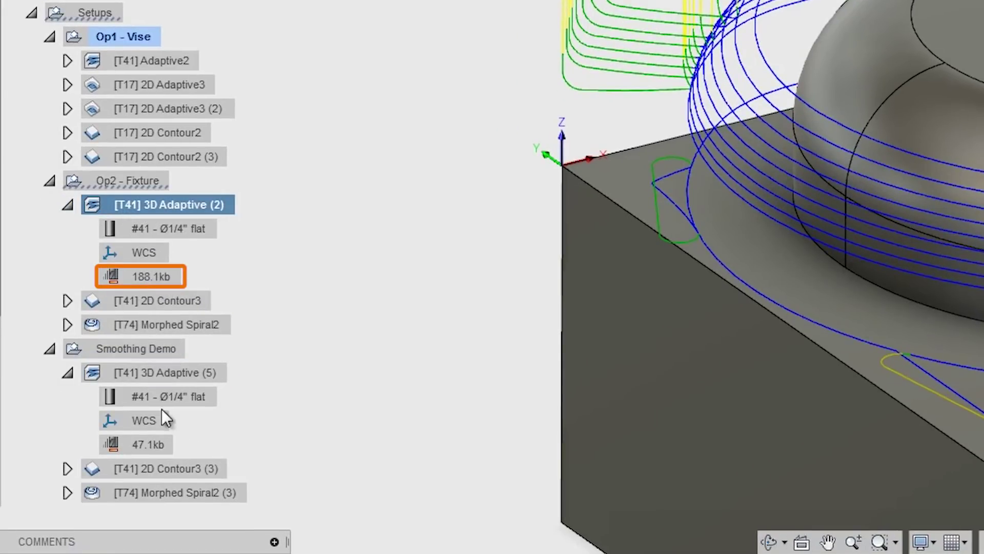
{"action": "left_click", "coordinate": [148, 447]}
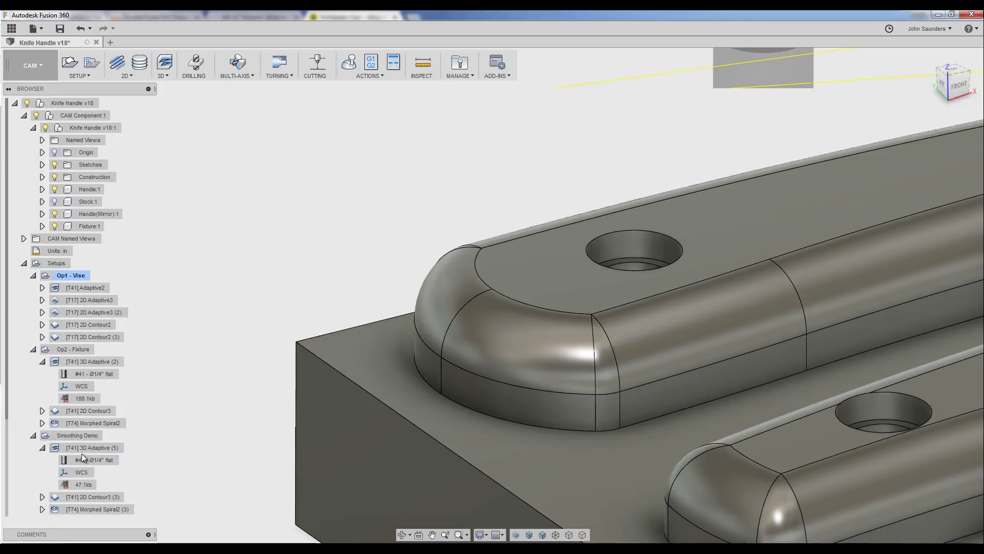
{"action": "left_click", "coordinate": [82, 448]}
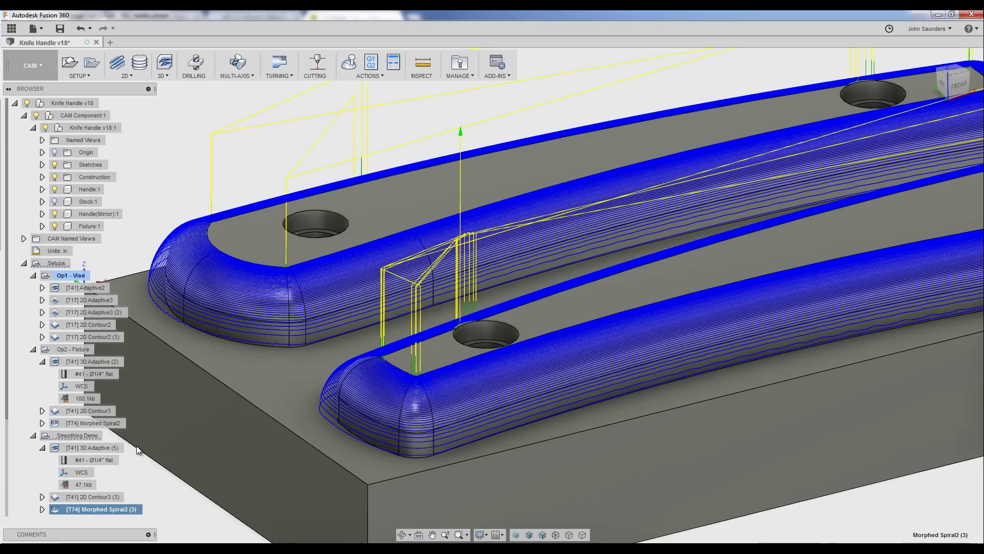
Step: Examine the avoid/touch faces and the passes settings of Morphed Spiral2 in Op2 - Fixture, and cancel the edit
{"action": "scroll", "coordinate": [262, 393], "scroll_direction": "down", "scroll_amount": 6}
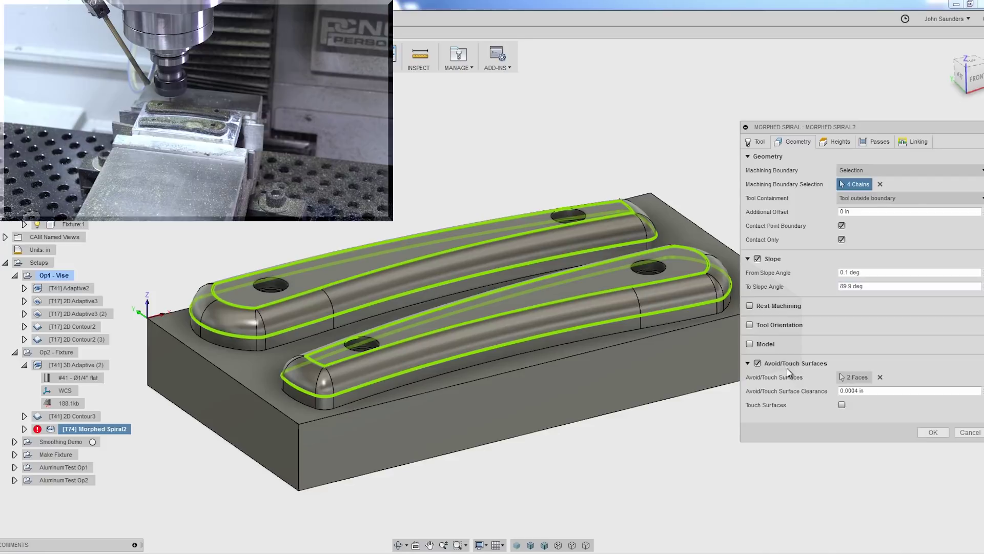
{"action": "left_click", "coordinate": [857, 378]}
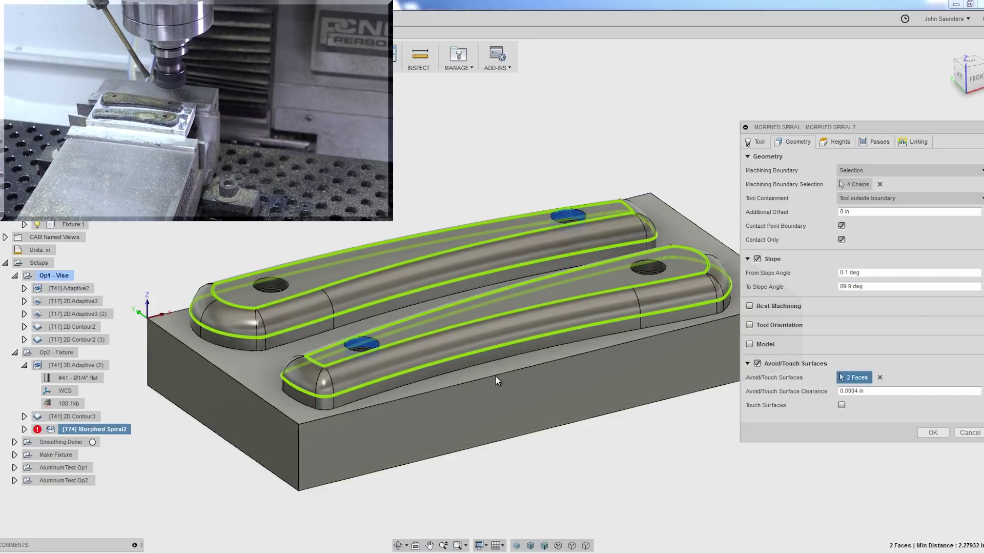
{"action": "left_click_drag", "start_coordinate": [495, 374], "coordinate": [493, 429]}
{"action": "scroll", "coordinate": [381, 411], "scroll_direction": "up", "scroll_amount": 5}
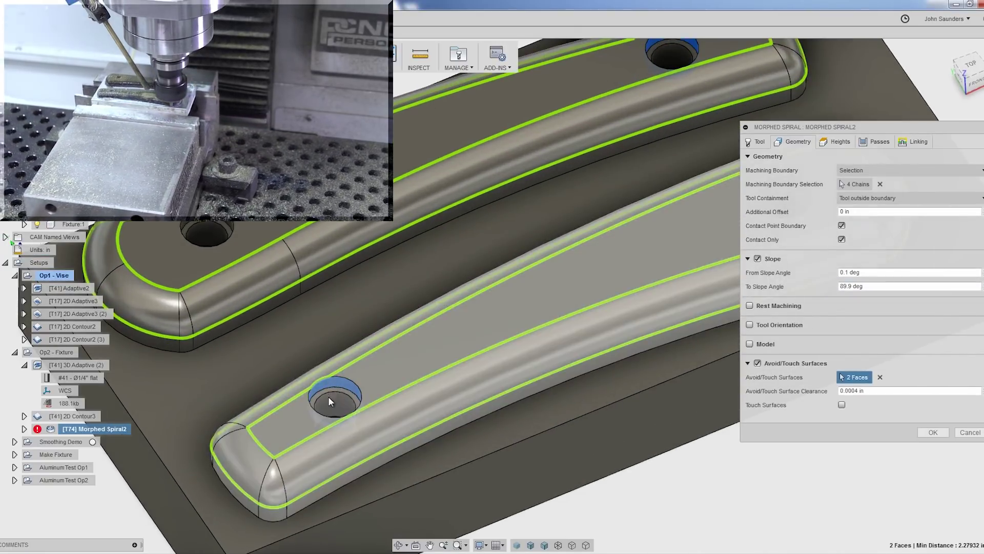
{"action": "scroll", "coordinate": [660, 276], "scroll_direction": "down", "scroll_amount": 5}
{"action": "scroll", "coordinate": [660, 277], "scroll_direction": "down", "scroll_amount": 2}
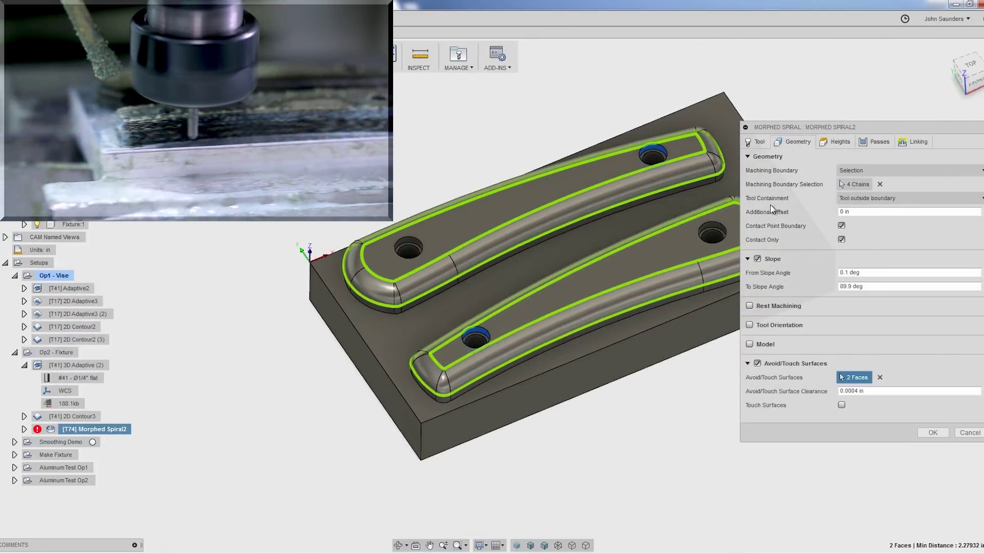
{"action": "left_click_drag", "start_coordinate": [677, 165], "coordinate": [625, 172]}
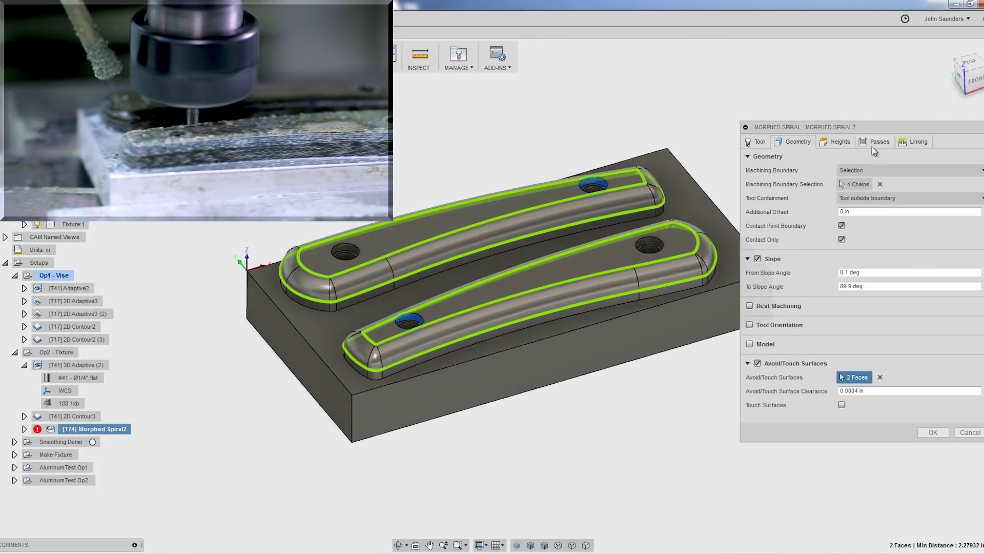
{"action": "left_click", "coordinate": [878, 142]}
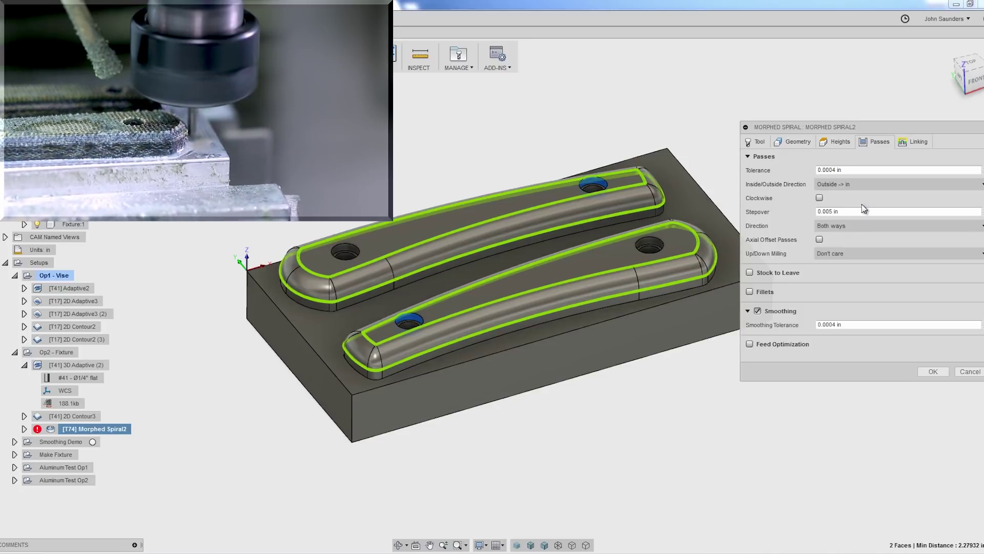
{"action": "key", "text": "Escape"}
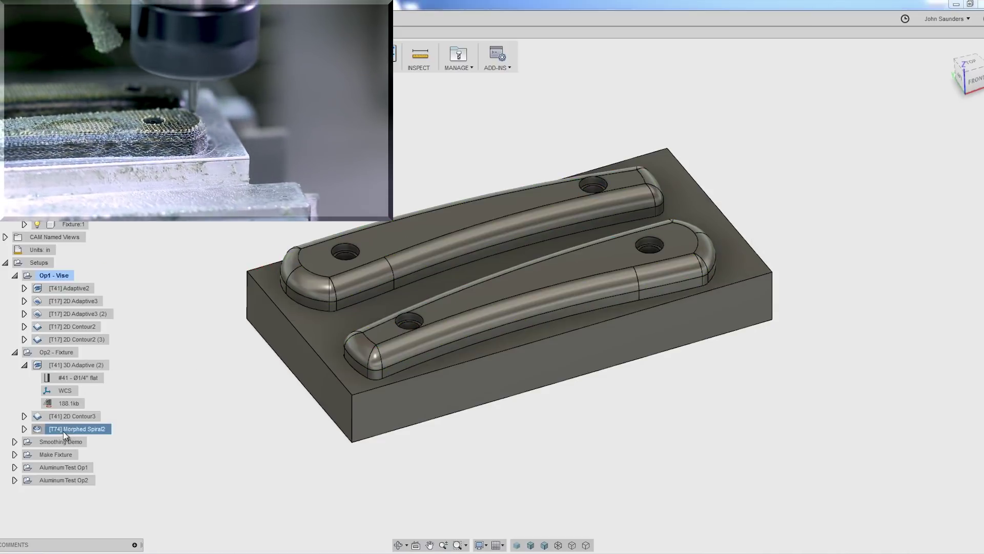
Step: Simulate the Morphed Spiral2 operation and inspect its toolpath points up close at the ends of the handles
{"action": "left_click", "coordinate": [63, 432]}
{"action": "left_click", "coordinate": [382, 54]}
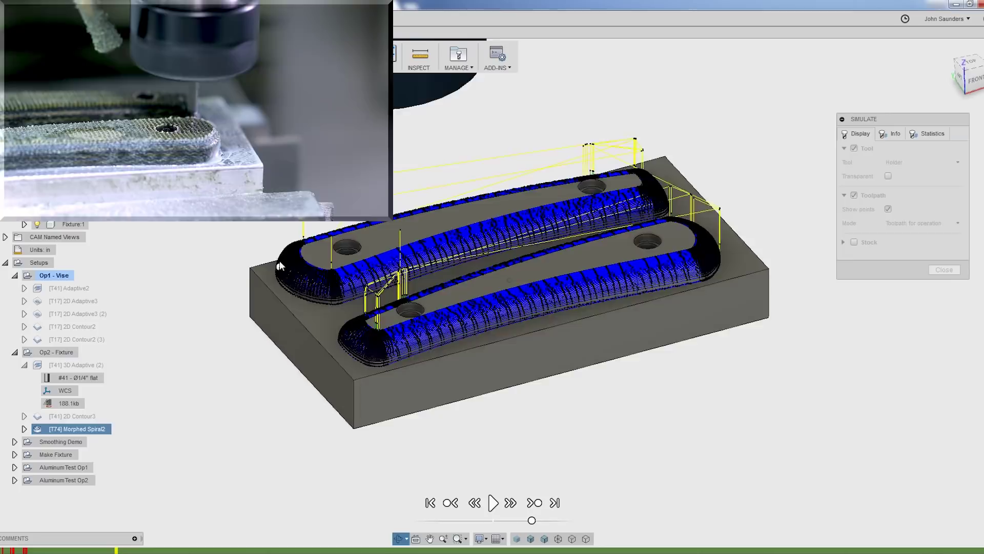
{"action": "scroll", "coordinate": [359, 291], "scroll_direction": "up", "scroll_amount": 3}
{"action": "scroll", "coordinate": [389, 328], "scroll_direction": "up", "scroll_amount": 5}
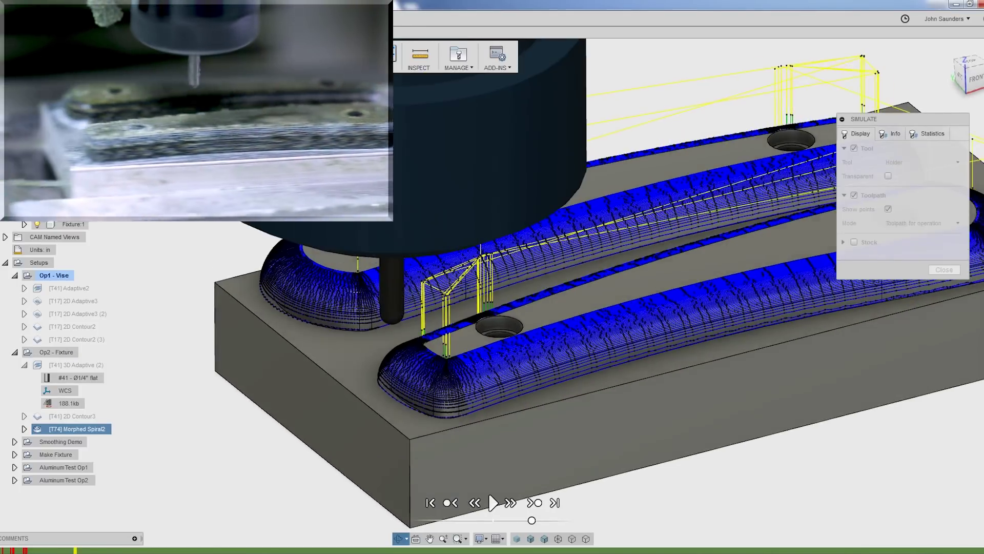
{"action": "scroll", "coordinate": [410, 328], "scroll_direction": "up", "scroll_amount": 2}
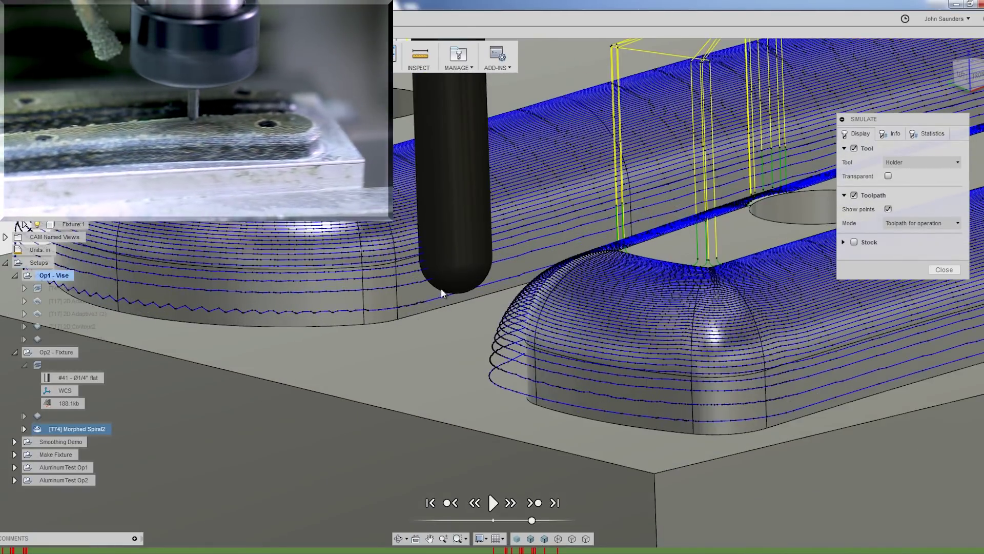